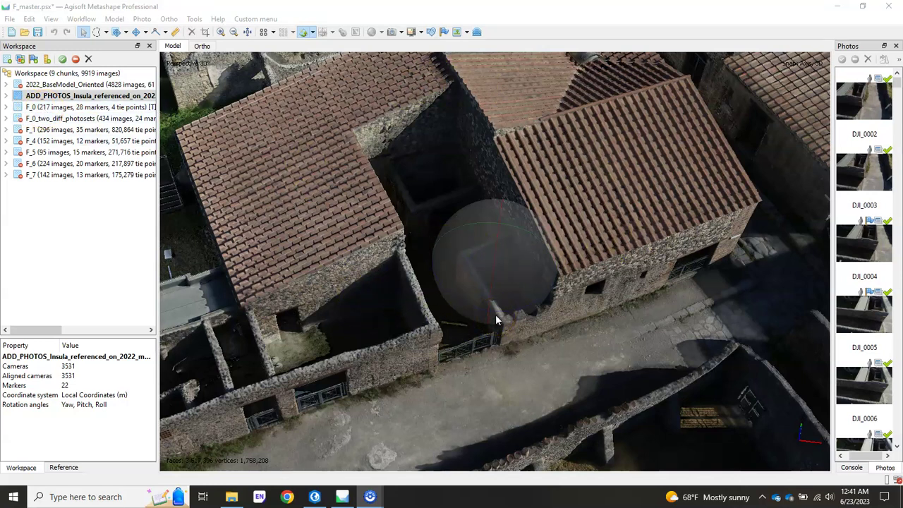
- Display marker positions on the site model and rotate to a near top-down view showing F1–F4
left_click(445, 31)
mouse_move(491, 282)
left_mouse_down()
mouse_move(494, 302)
mouse_move(484, 306)
left_mouse_up()
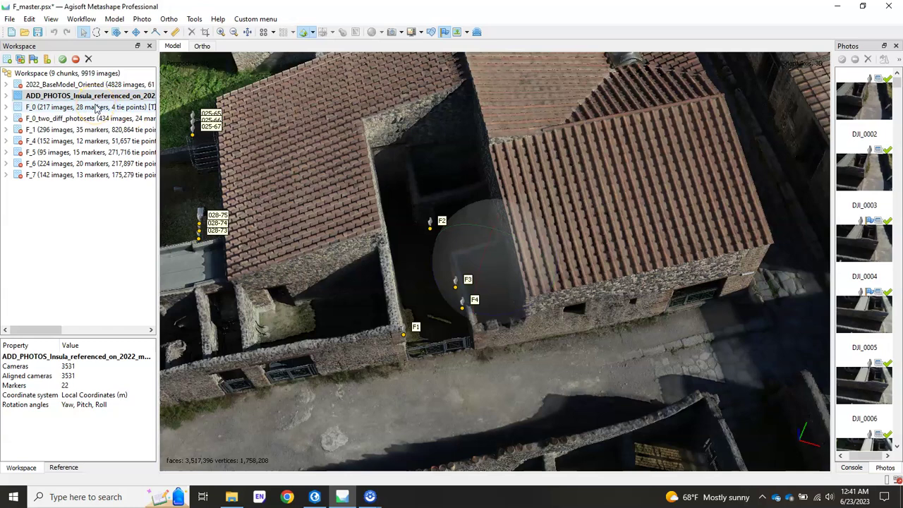
- Activate the F_0 chunk (217 images, 28 markers) and rotate its model slightly
left_click(97, 107)
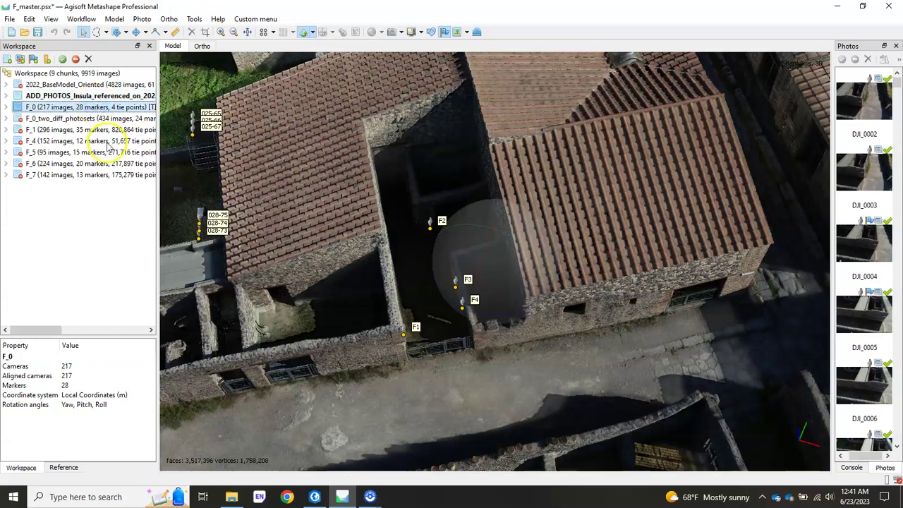
double_click(52, 109)
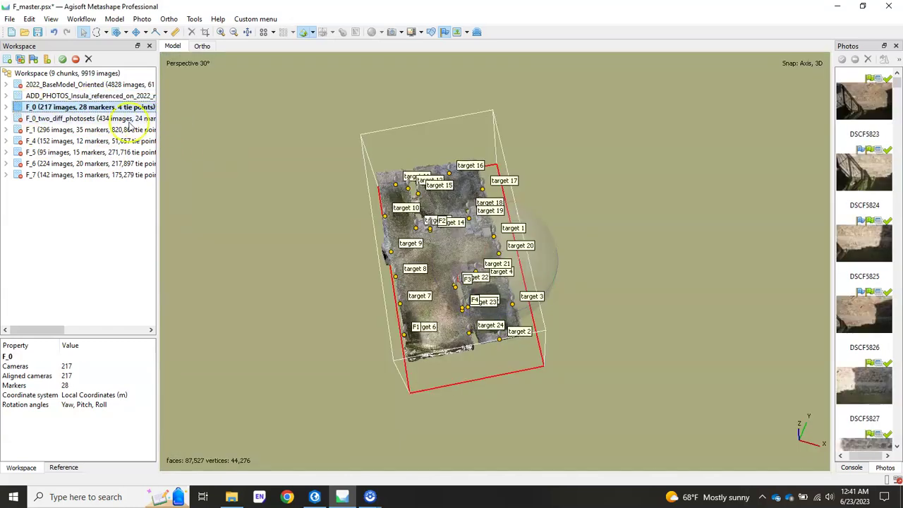
left_click_drag(507, 274, 452, 331)
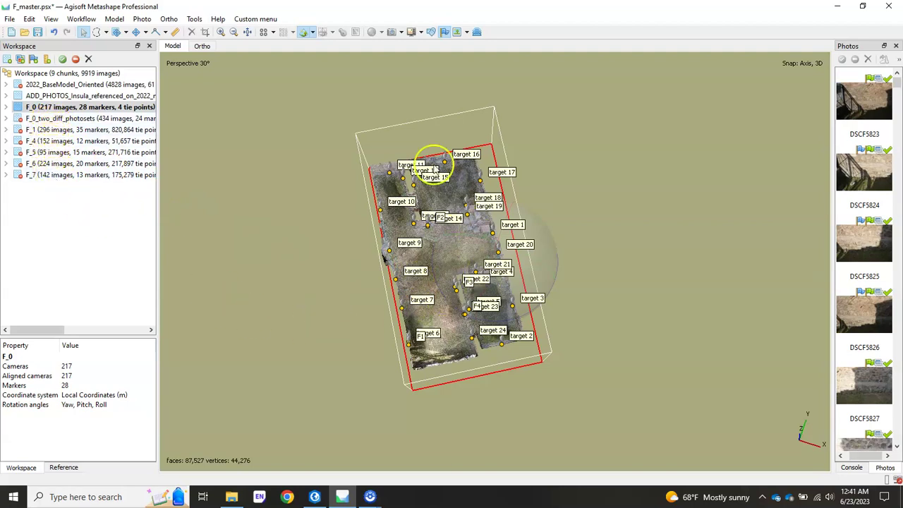
left_click(466, 216)
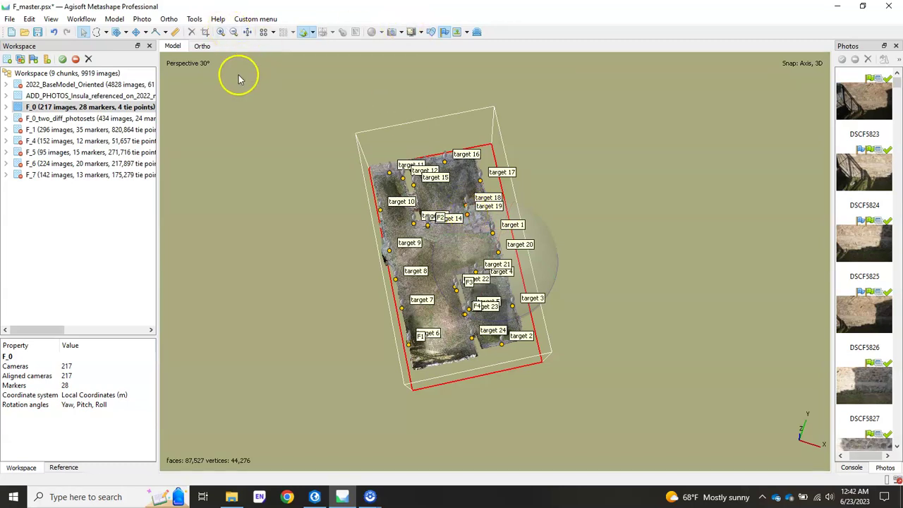
- Browse the processing tools' marker options, close them without running any, and nudge the view
left_click(194, 20)
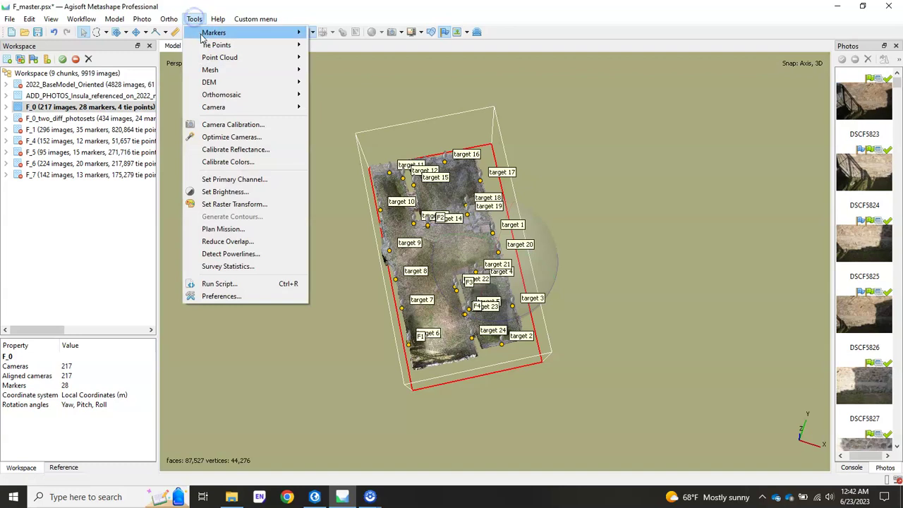
mouse_move(205, 34)
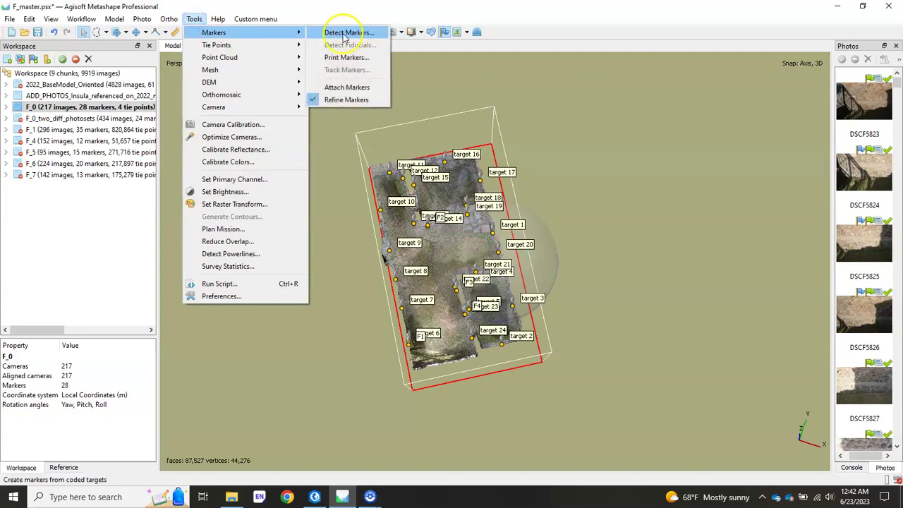
left_click(363, 9)
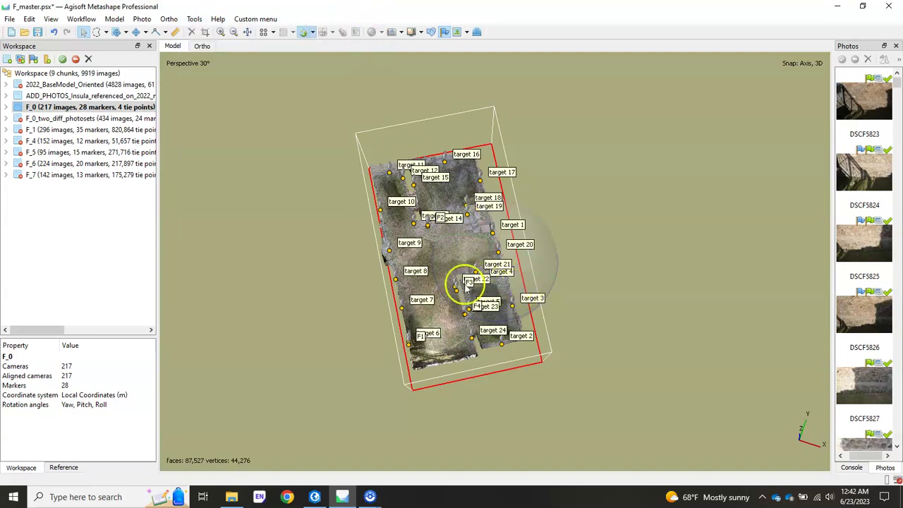
left_click_drag(520, 278, 505, 271)
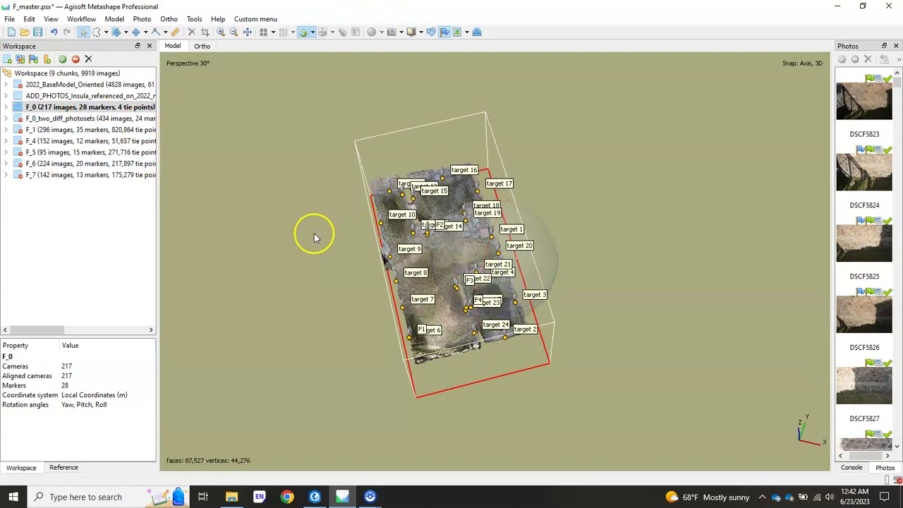
- Append the F7.psx project, adding its 142-image Chunk 1 to the workspace
left_click(11, 19)
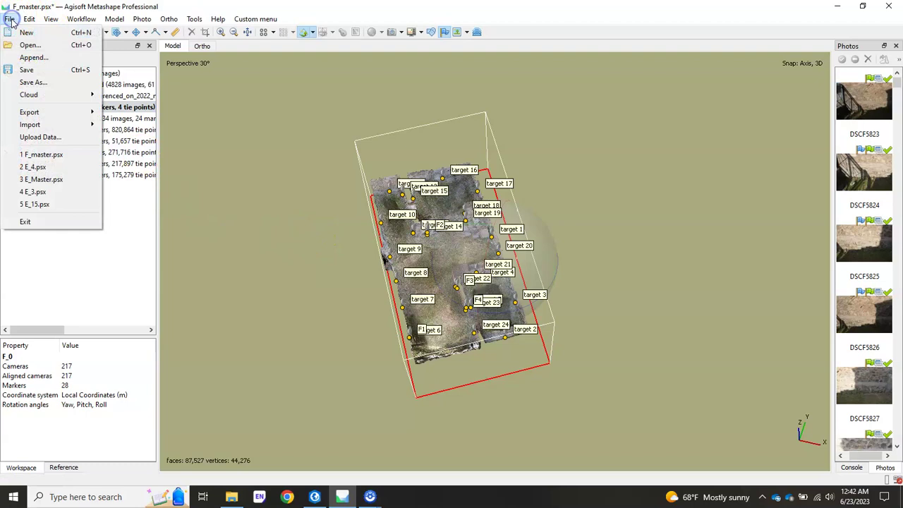
left_click(33, 57)
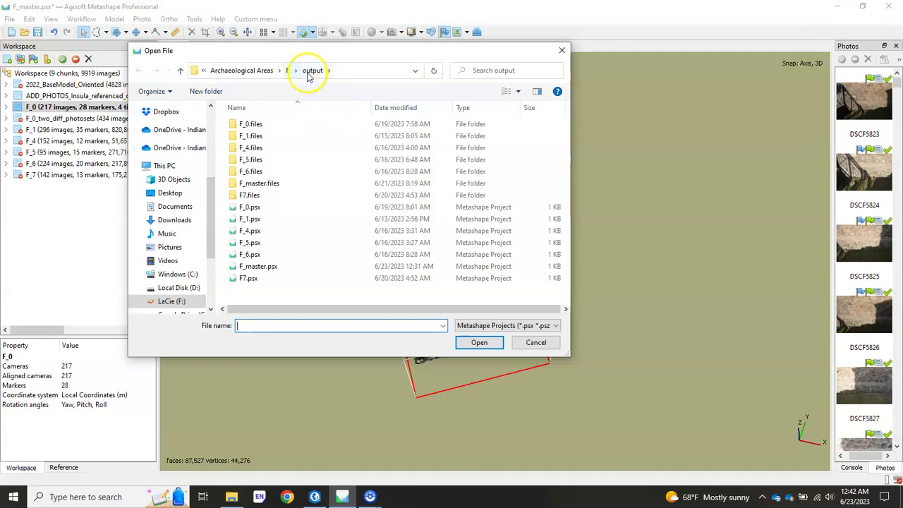
left_click(247, 282)
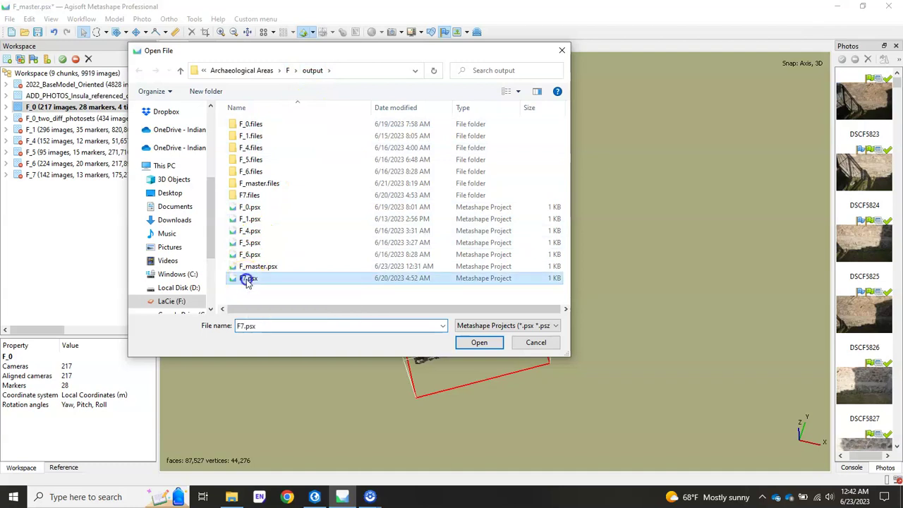
left_click(479, 343)
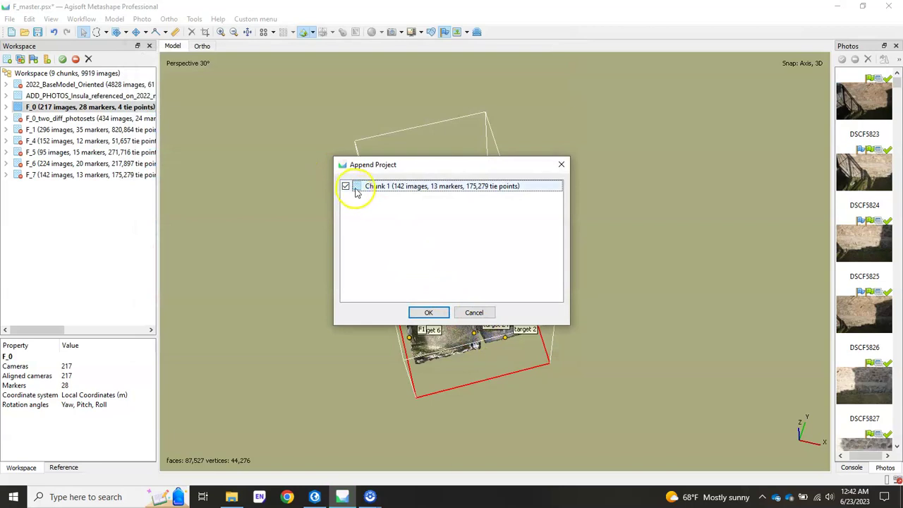
left_click(426, 311)
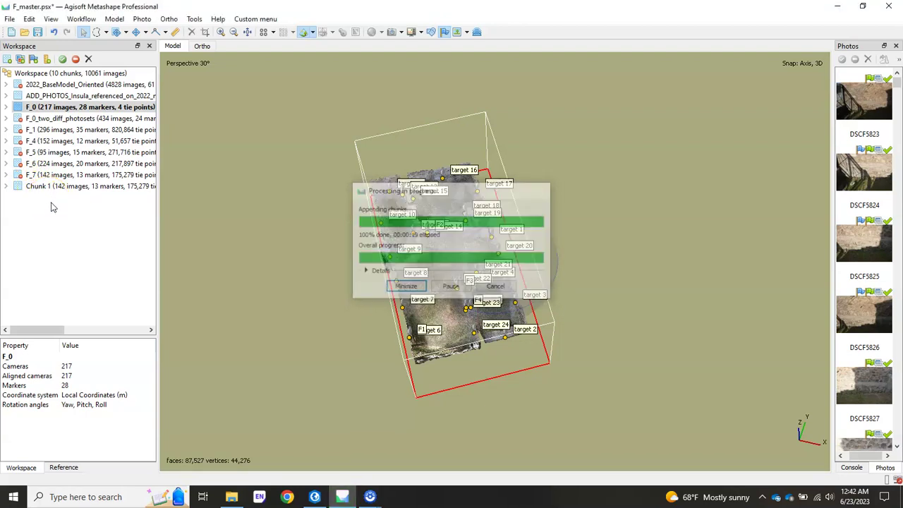
- Rename Chunk 1 (142 images, 13 markers) to 'F_7_demo' and deselect it
left_click(44, 187)
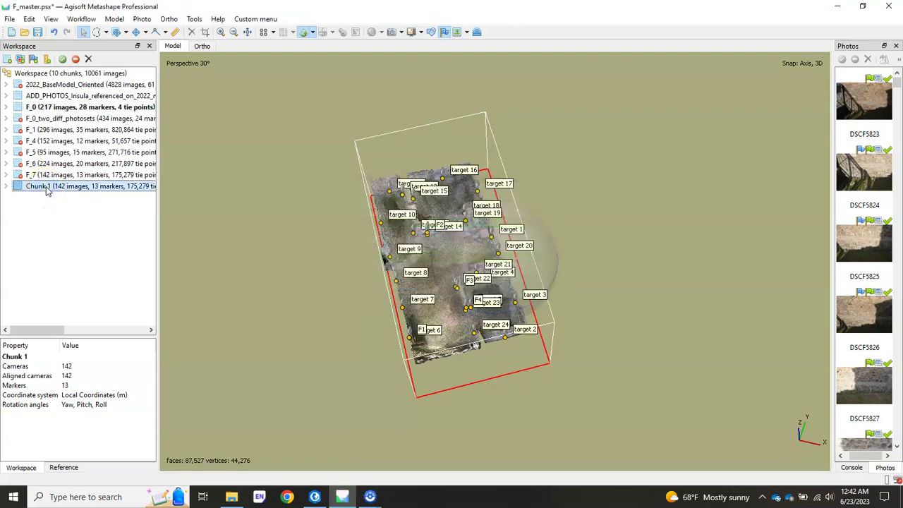
right_click(47, 191)
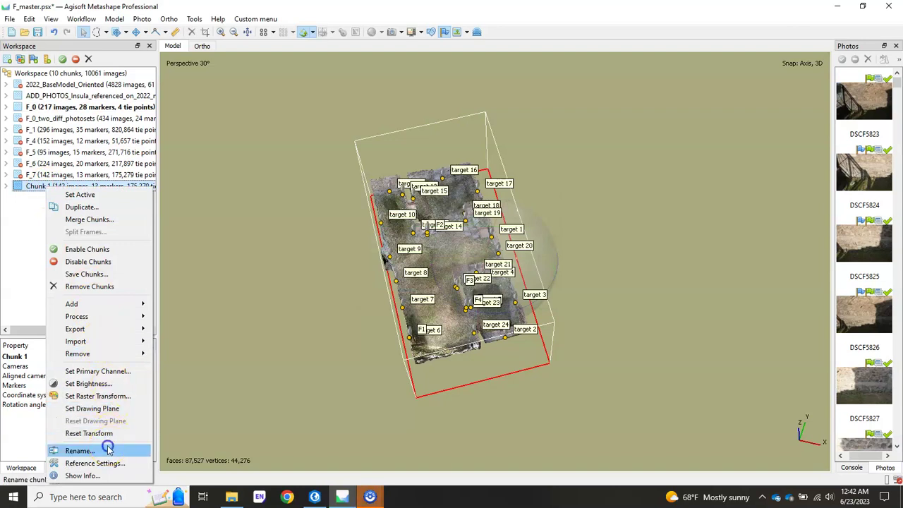
left_click(77, 450)
type("F_7_d")
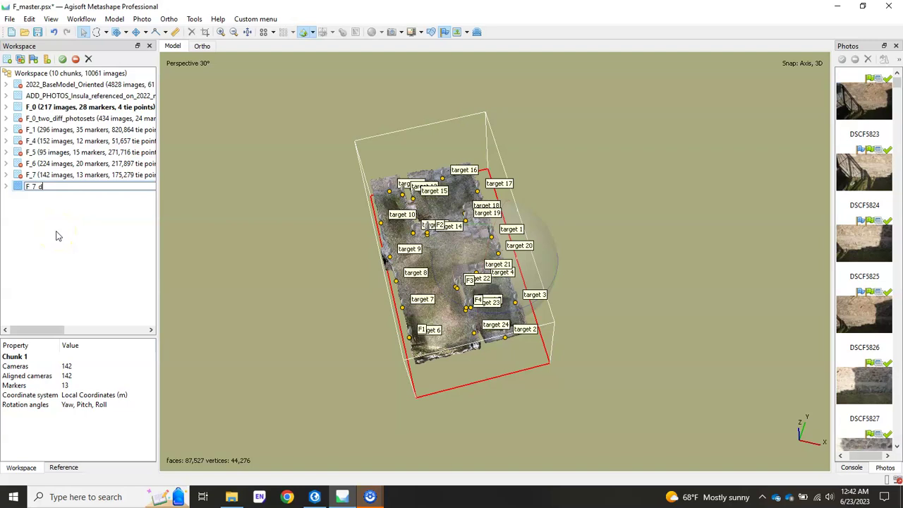
key("Return")
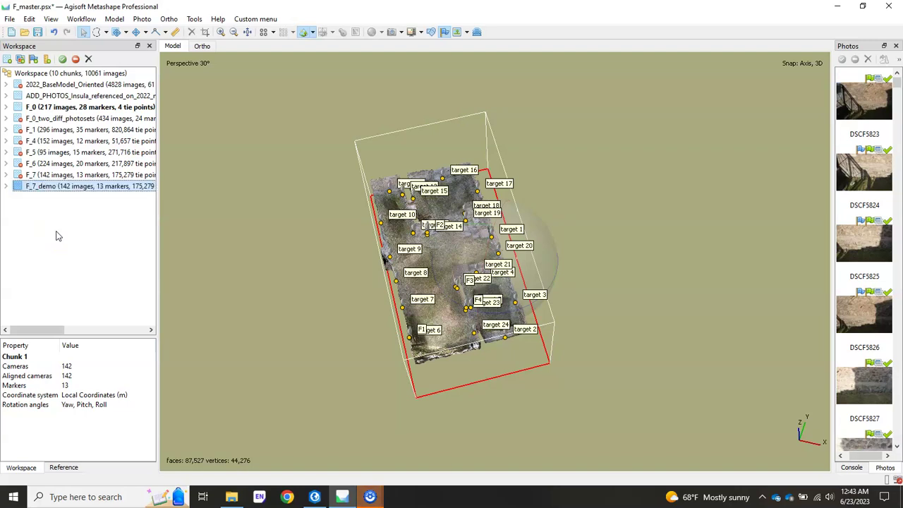
left_click(58, 236)
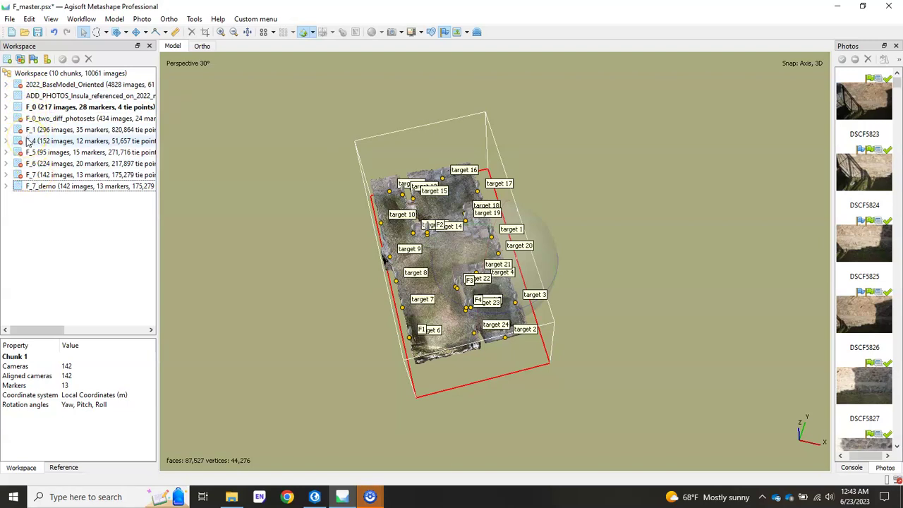
- Disable the referenced ADD_PHOTOS Insula chunk so it is excluded from processing
right_click(72, 97)
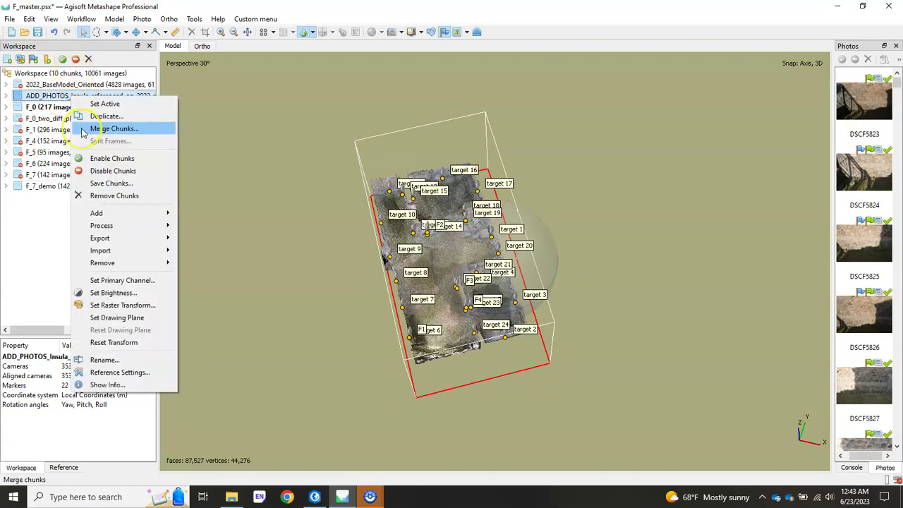
left_click(111, 170)
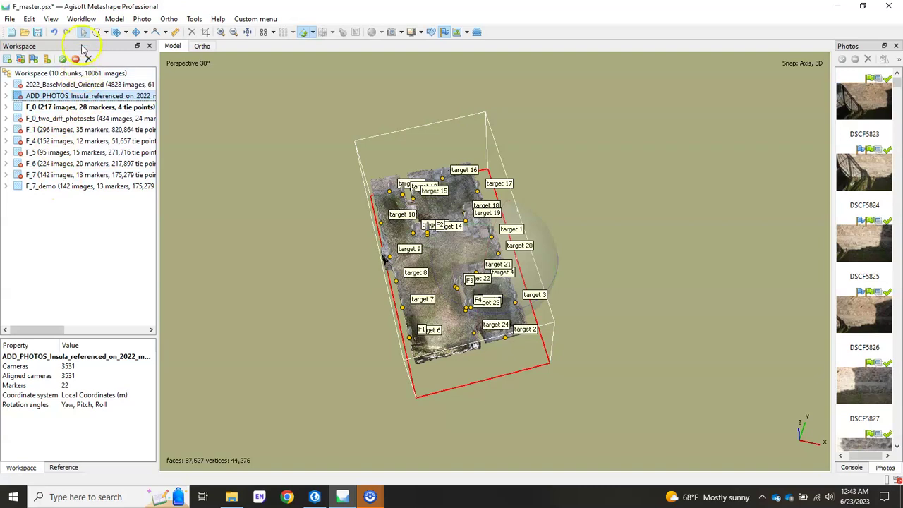
left_click(81, 19)
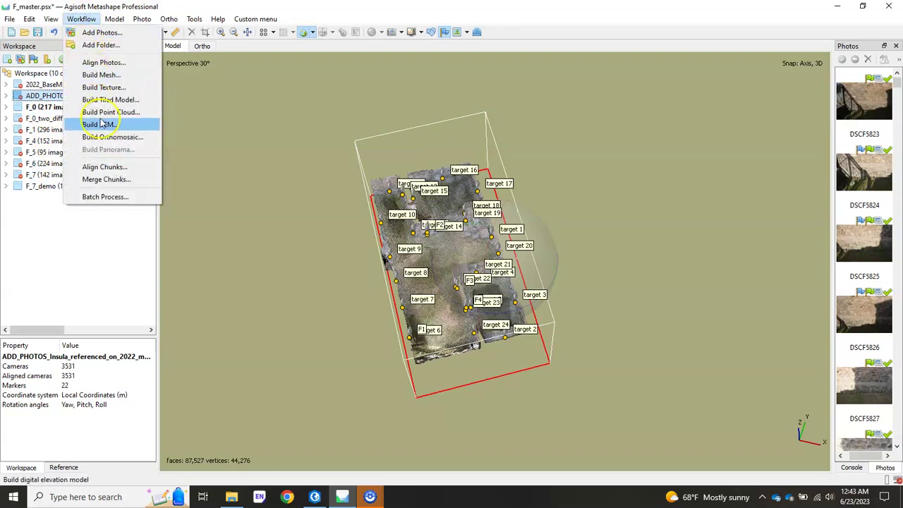
left_click(106, 167)
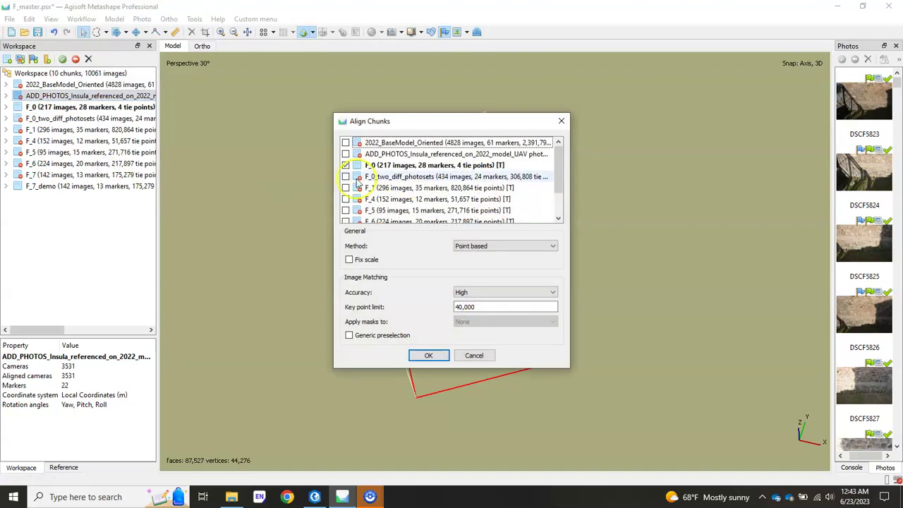
left_click_drag(561, 175, 561, 200)
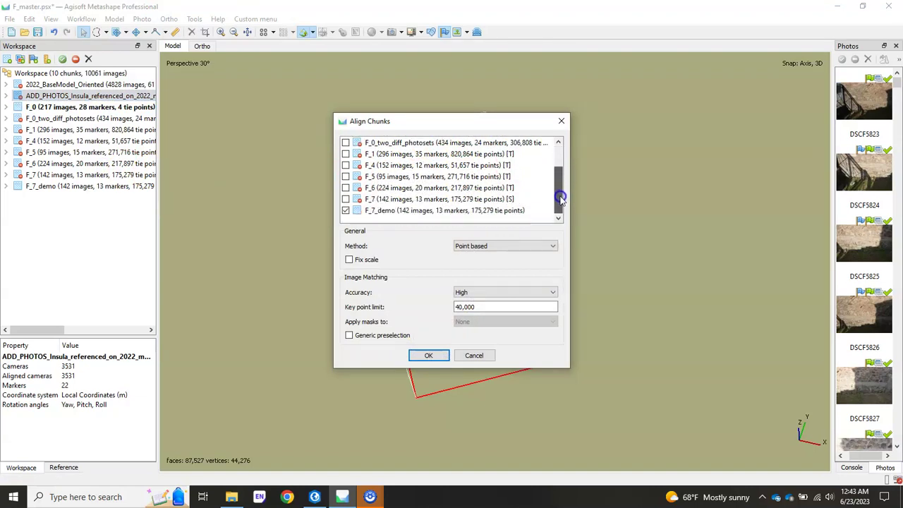
left_click(483, 355)
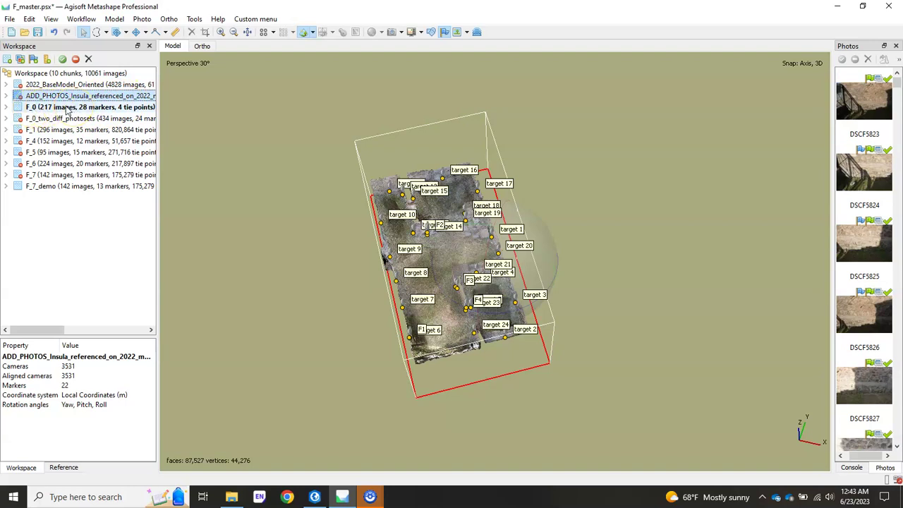
- Activate F_7_demo and view its textured model from directly above, orbiting and zooming to inspect it
left_click(53, 188)
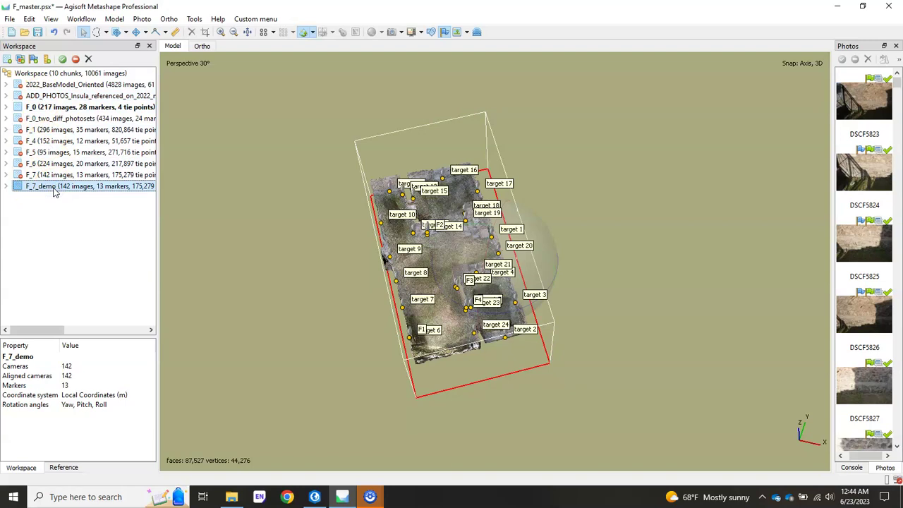
double_click(55, 187)
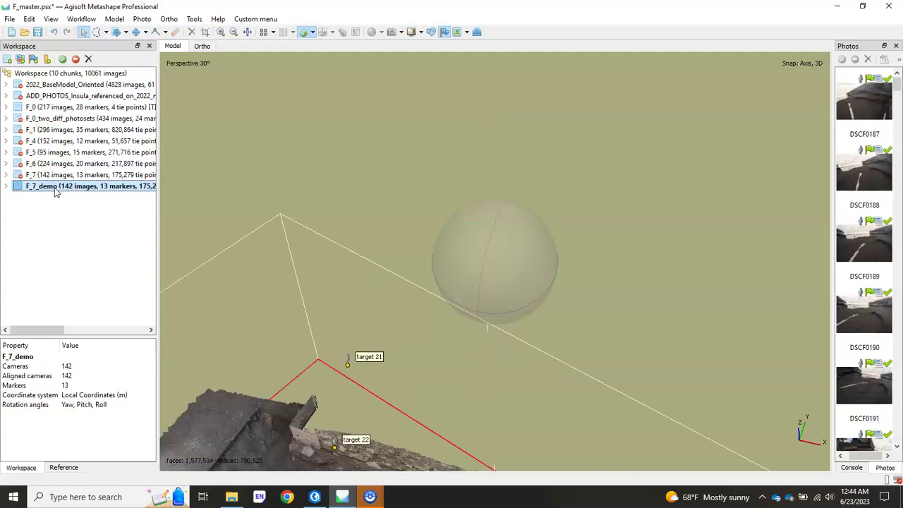
right_click(61, 191)
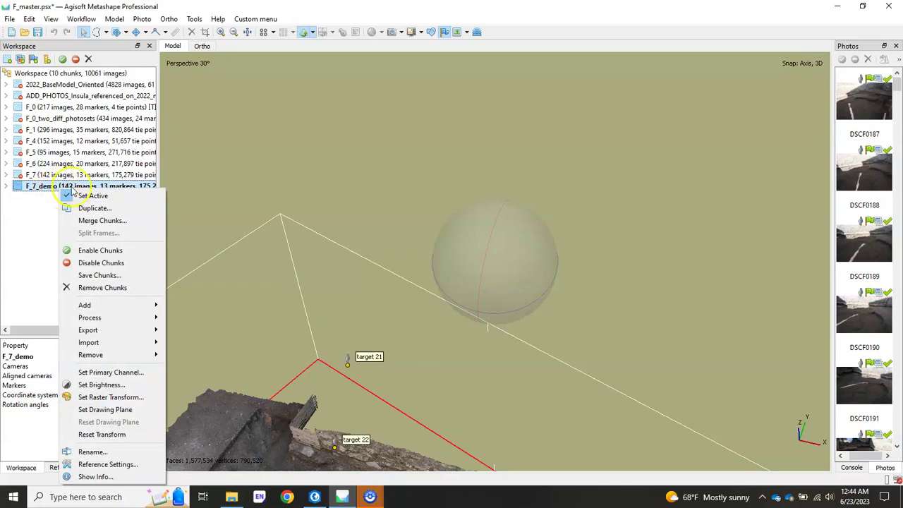
left_click(41, 188)
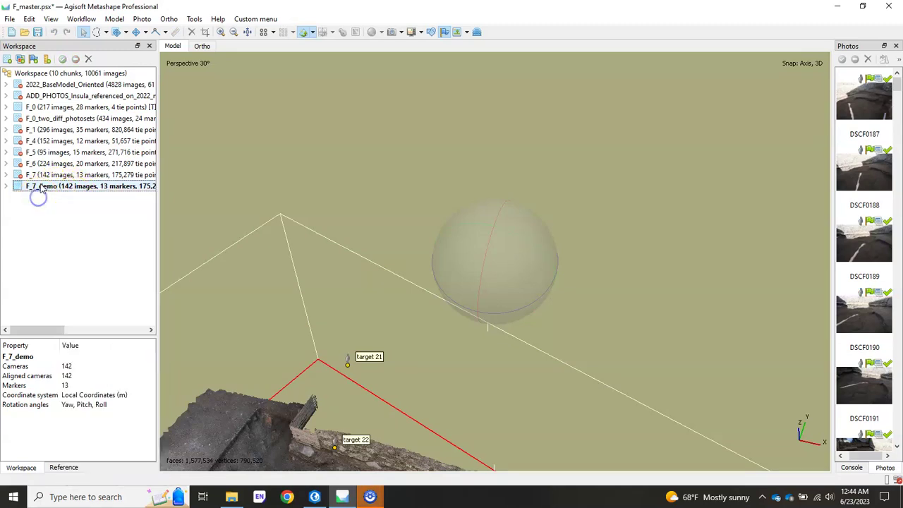
key("0")
right_click_drag(493, 325, 492, 310)
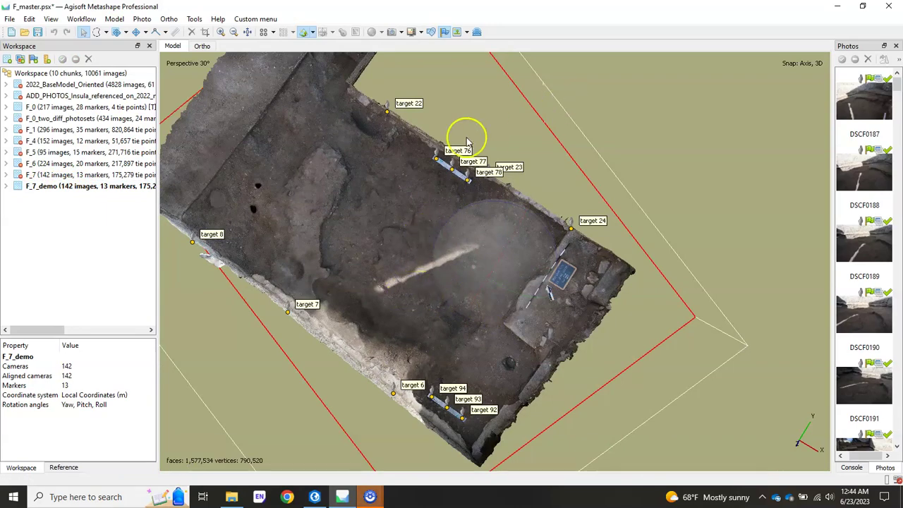
left_click_drag(476, 275, 515, 238)
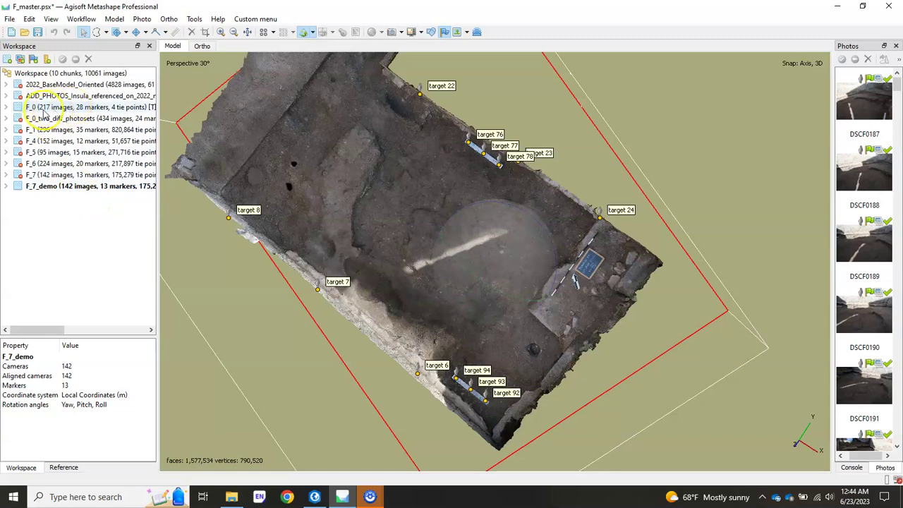
scroll(383, 236, "down", 2)
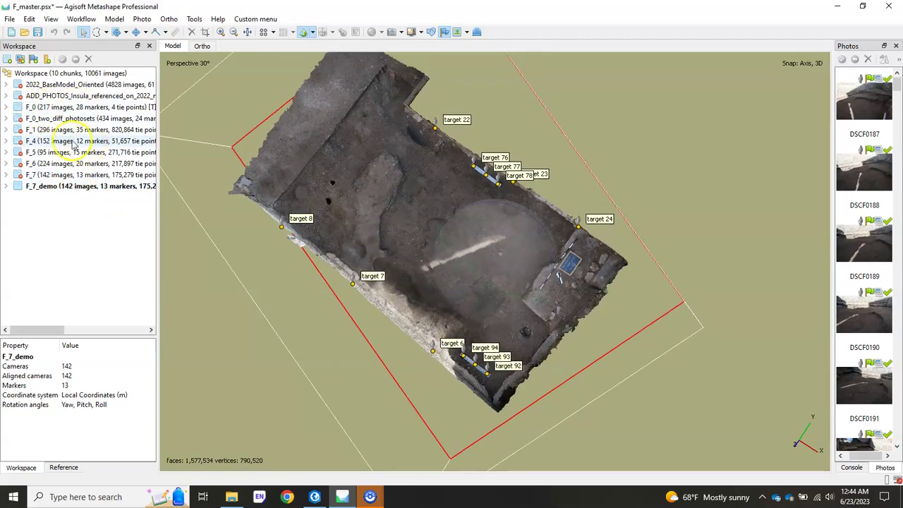
- Reactivate F_0 and view its model from the top, zoomed in
double_click(61, 107)
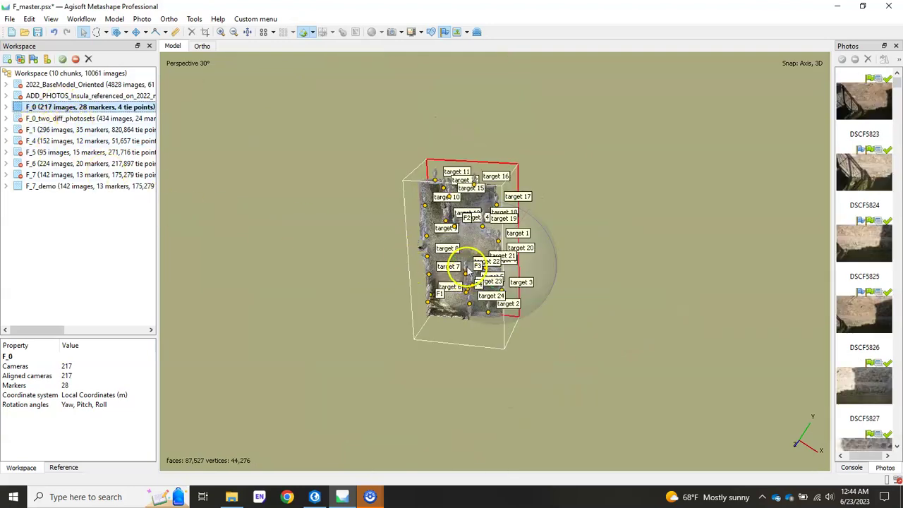
key("KP_7")
scroll(459, 279, "up", 2)
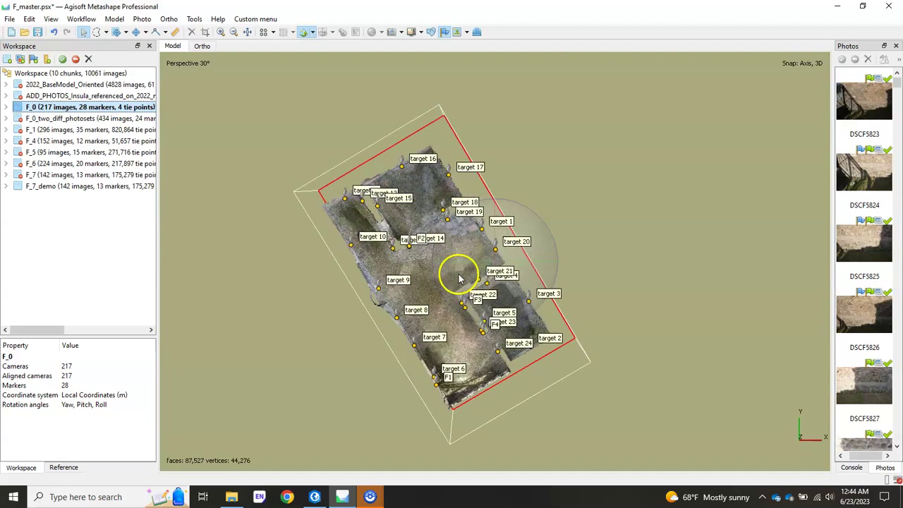
scroll(459, 278, "up", 2)
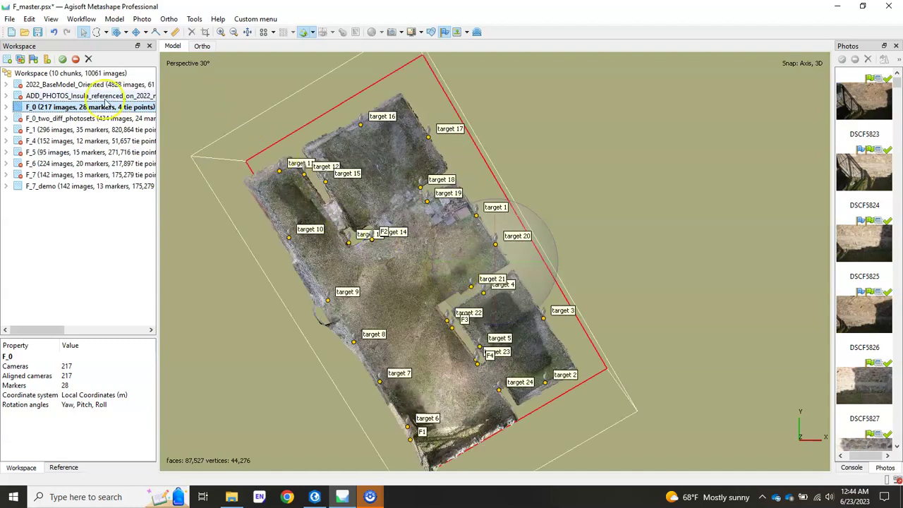
- Align F_0 and F_7_demo using the Marker based chunk alignment method
left_click(79, 19)
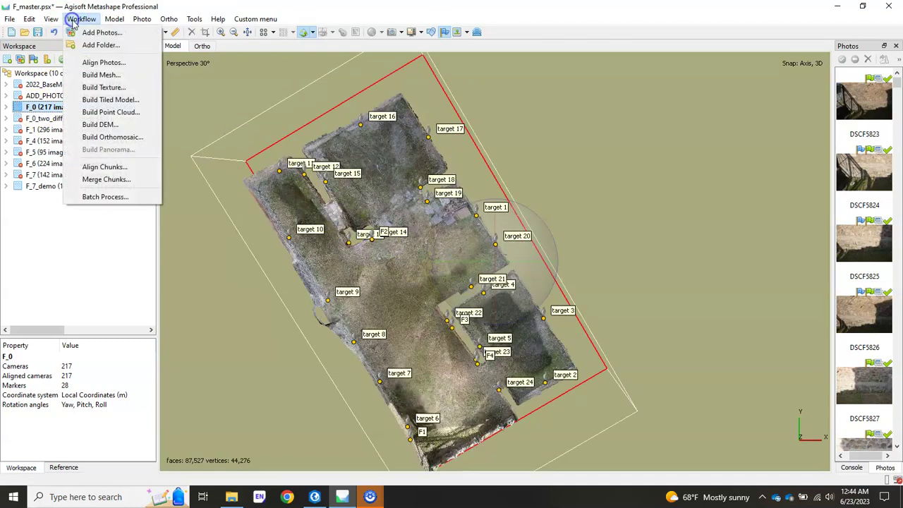
left_click(134, 167)
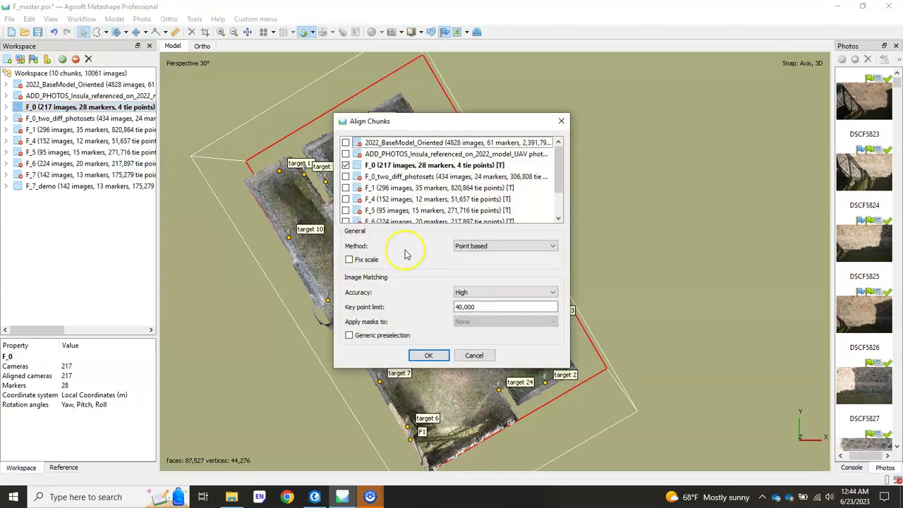
scroll(365, 180, "down", 1)
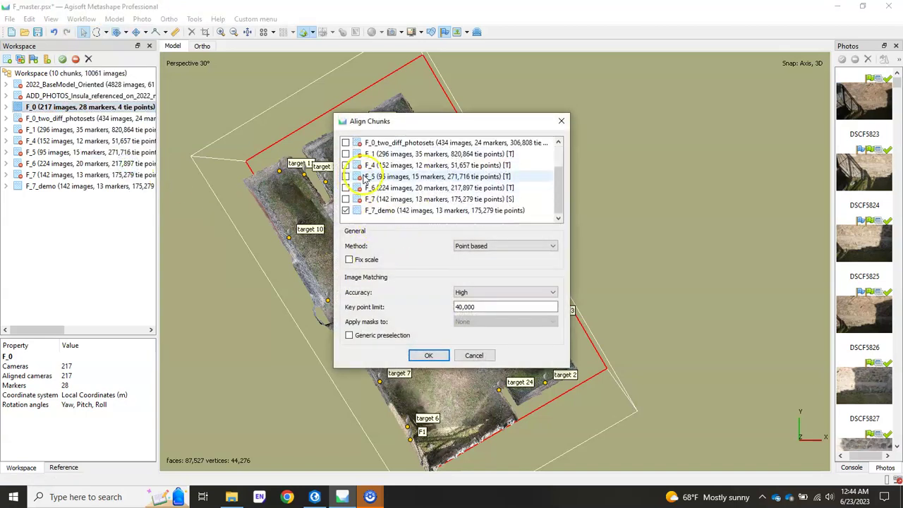
left_click(470, 246)
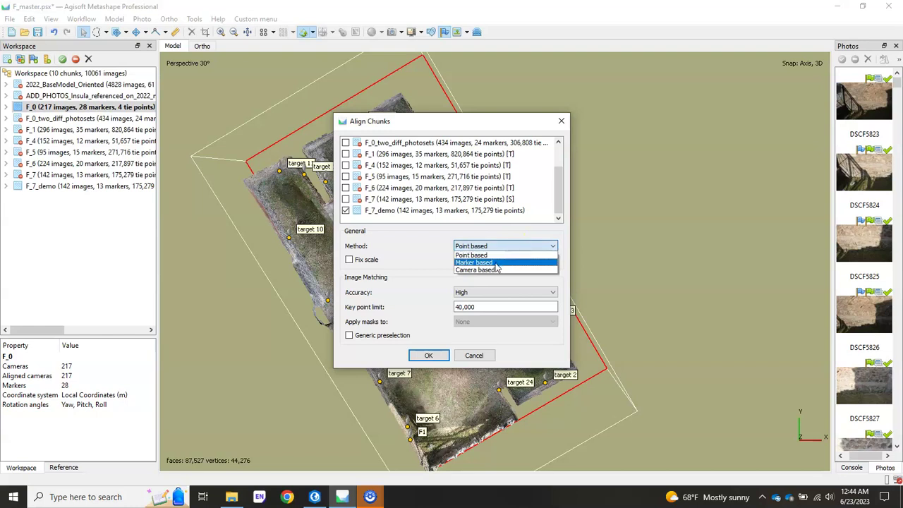
left_click(494, 262)
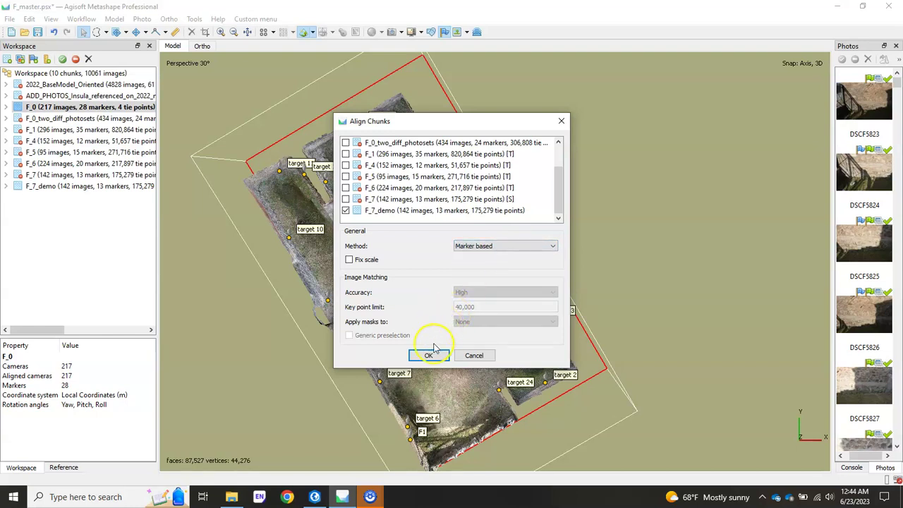
left_click(431, 356)
left_click(468, 303)
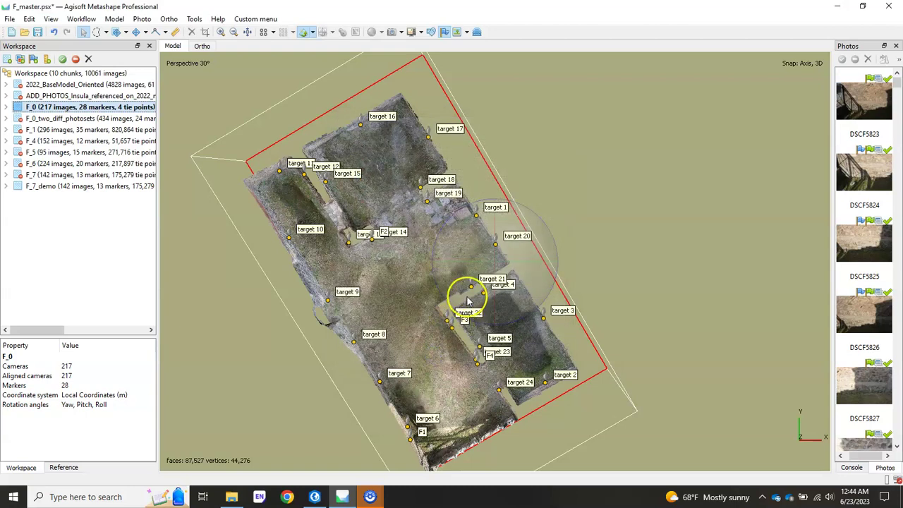
- Overlay the aligned F_7_demo model on F_0 and pan to its targets 76–78 and 92–94
left_click(455, 243)
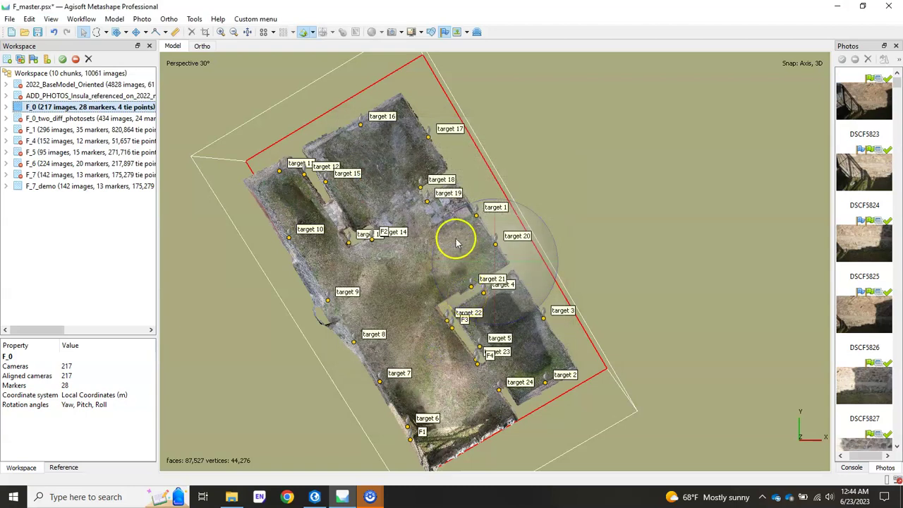
left_click(477, 32)
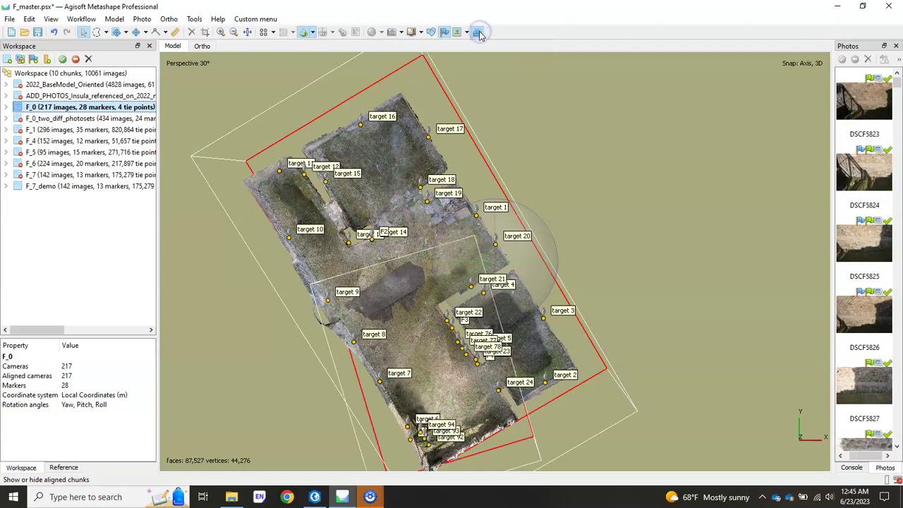
right_click_drag(433, 390, 377, 148)
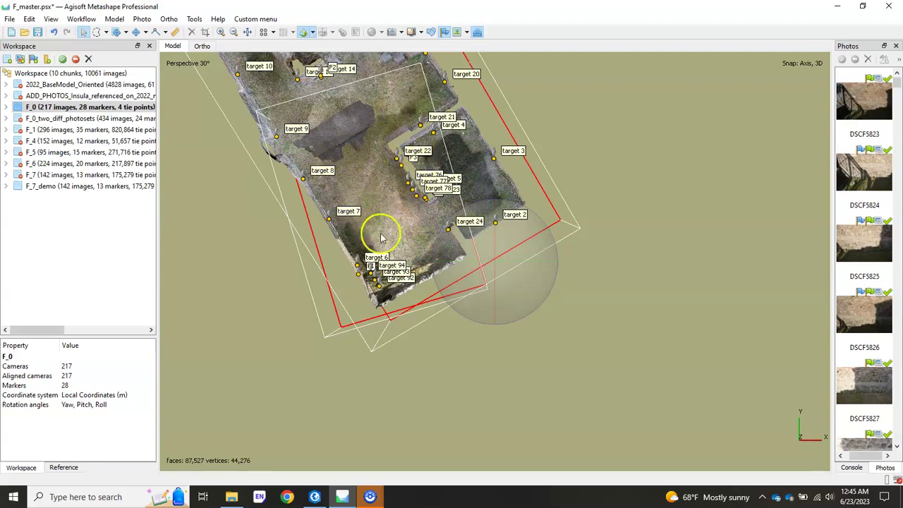
- Activate F_7_demo, then pan and zoom in on the site
double_click(53, 187)
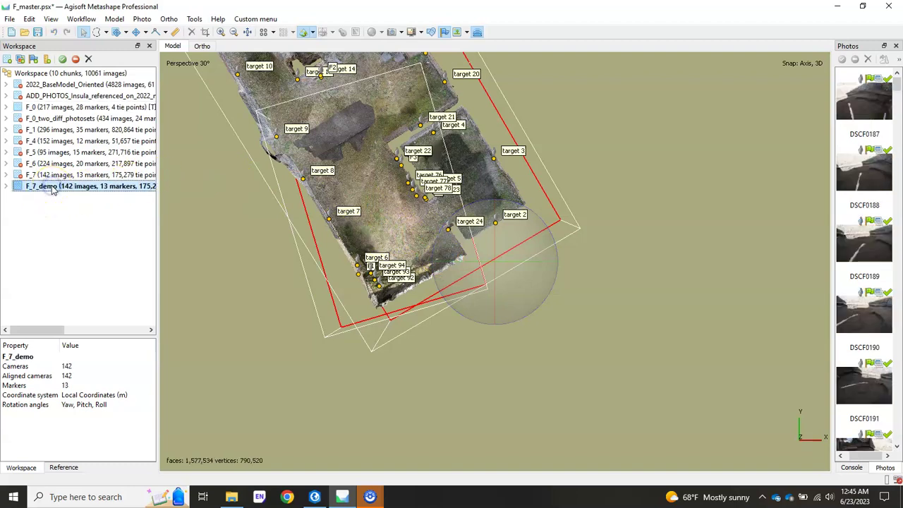
right_click_drag(334, 172, 392, 235)
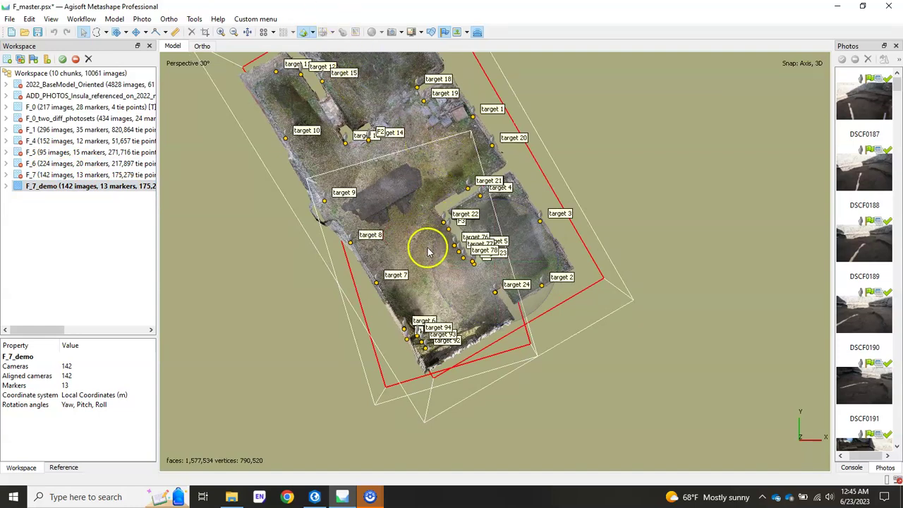
scroll(422, 247, "up", 5)
scroll(472, 232, "up", 4)
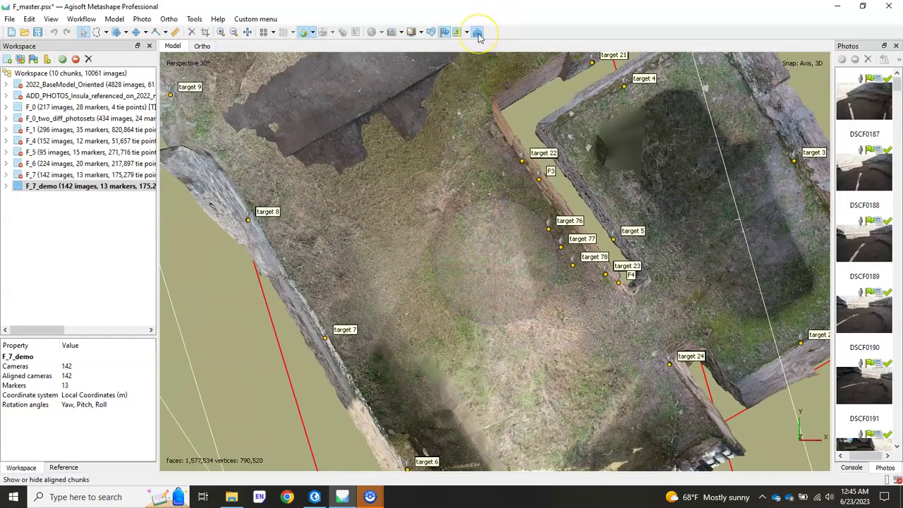
- Toggle the aligned-chunk overlay off and on repeatedly to compare F_7_demo with the F_0 model
left_click(477, 32)
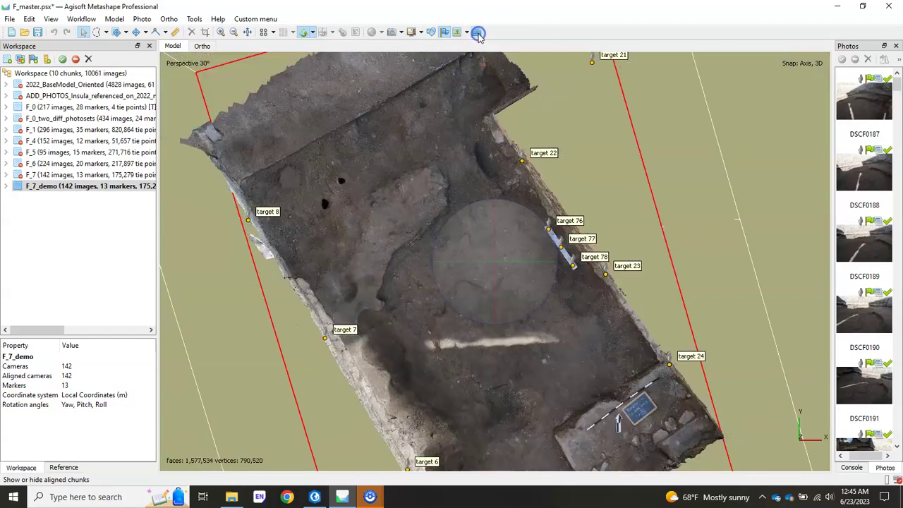
left_click(478, 33)
left_click(478, 32)
left_click(478, 32)
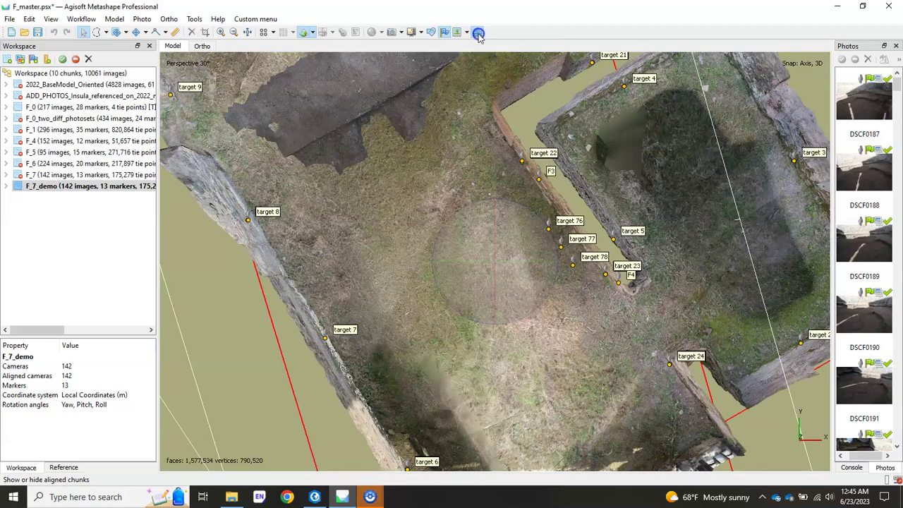